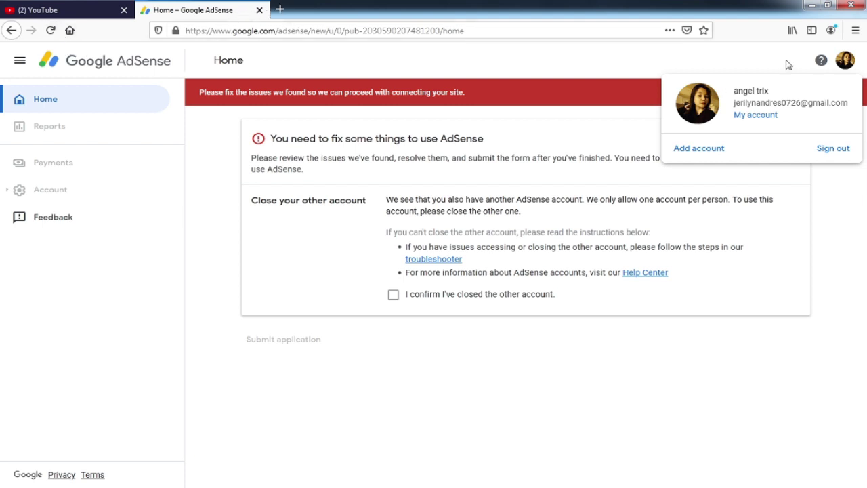
Confirm in AdSense that the other account has been closed, submit the application, and reload the page.
{"action": "left_click", "coordinate": [856, 61]}
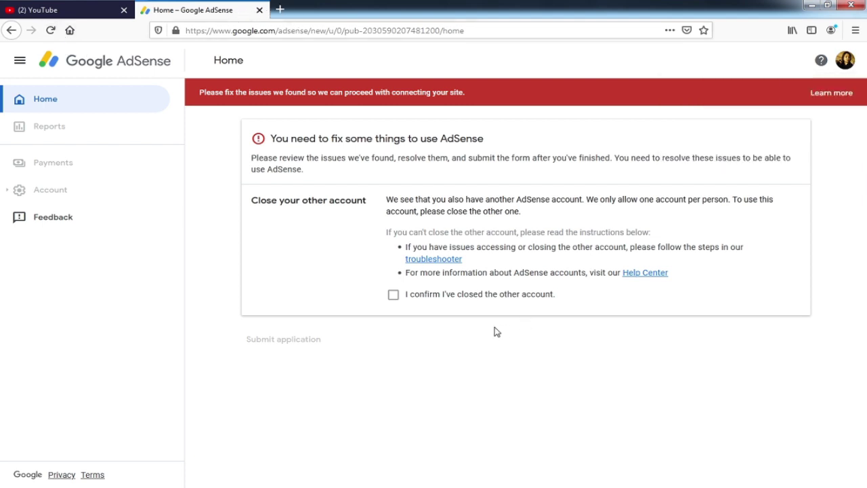
{"action": "left_click", "coordinate": [393, 297]}
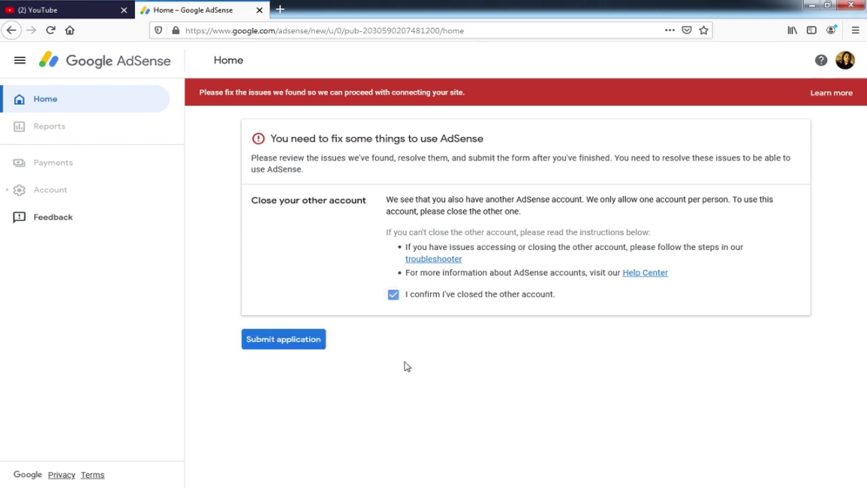
{"action": "left_click", "coordinate": [288, 343]}
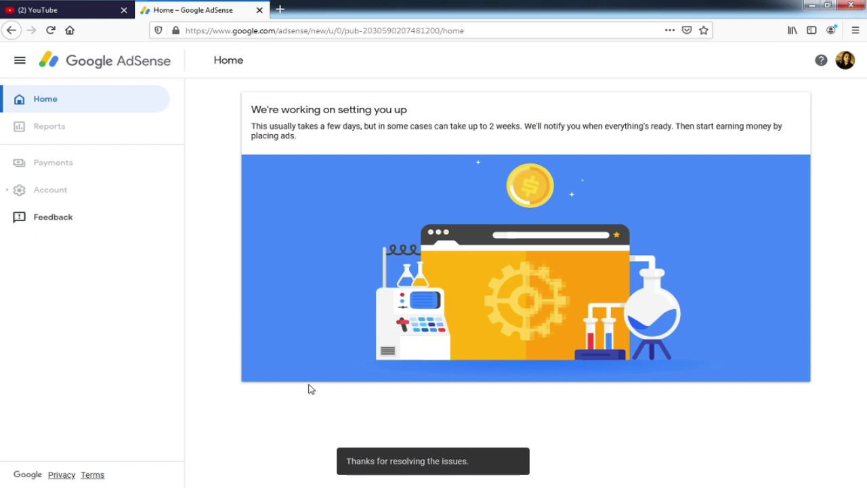
{"action": "left_click", "coordinate": [50, 30]}
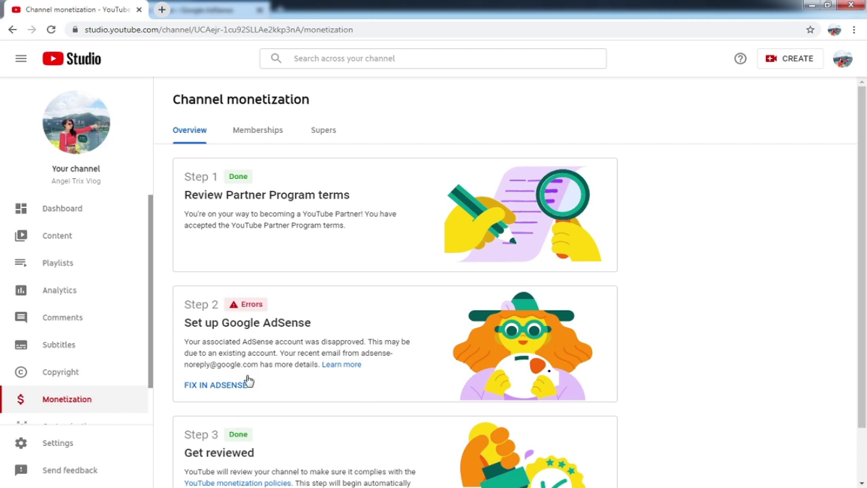
Start fixing the AdSense error in the YouTube channel's monetization and verify identity with the account password.
{"action": "left_click", "coordinate": [212, 385]}
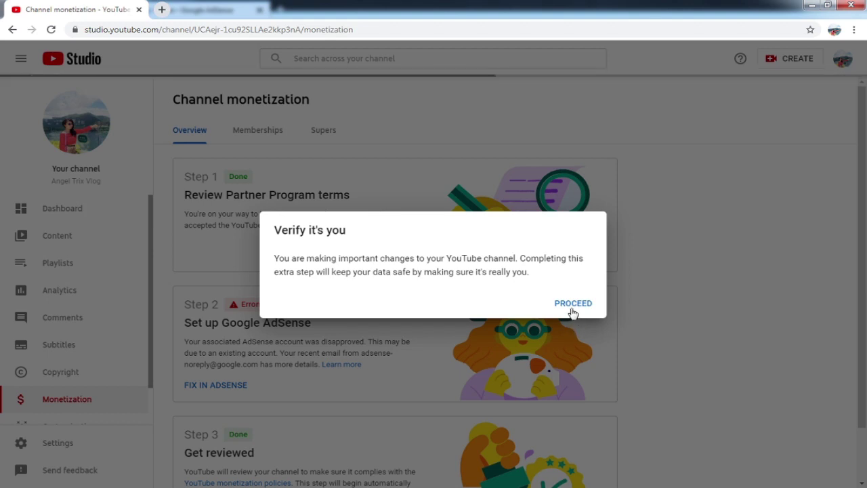
{"action": "left_click", "coordinate": [571, 304]}
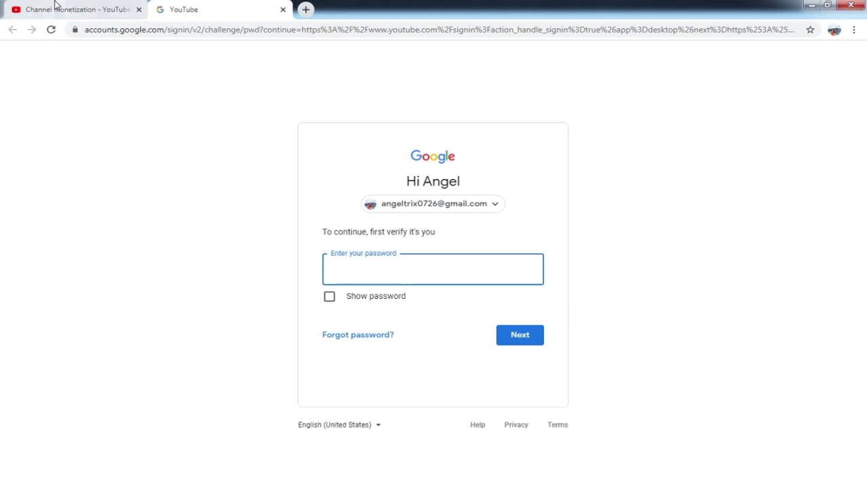
{"action": "left_click", "coordinate": [513, 341]}
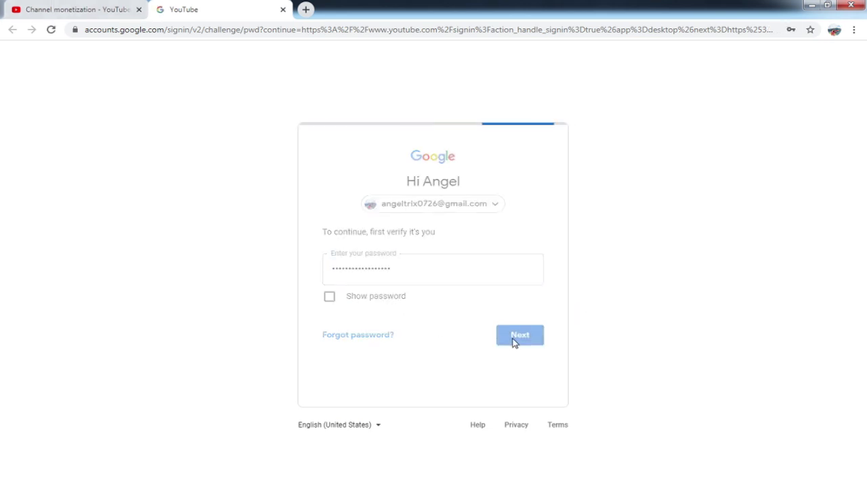
{"action": "left_click", "coordinate": [529, 398]}
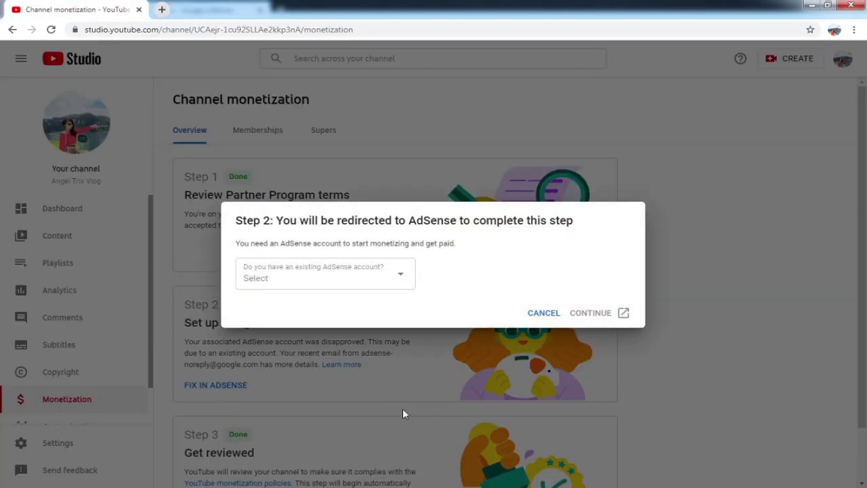
Answer "Yes, I have an existing account" to the AdSense account question and continue to AdSense.
{"action": "left_click", "coordinate": [344, 289]}
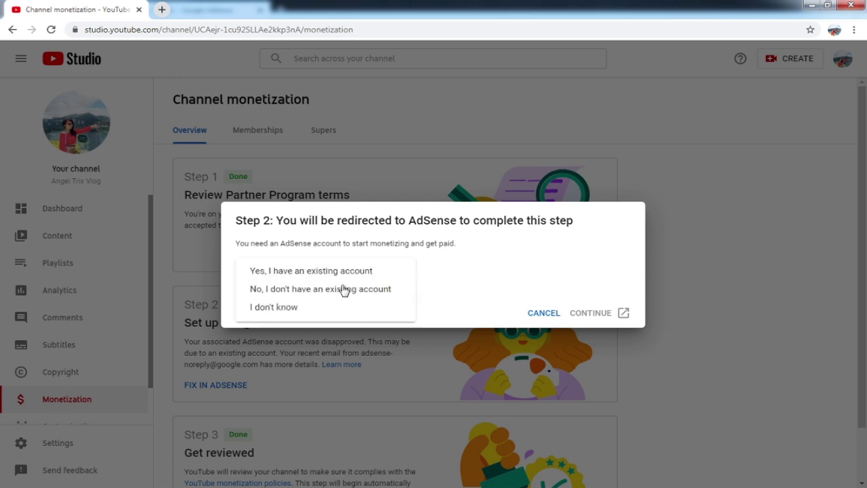
{"action": "left_click", "coordinate": [280, 272]}
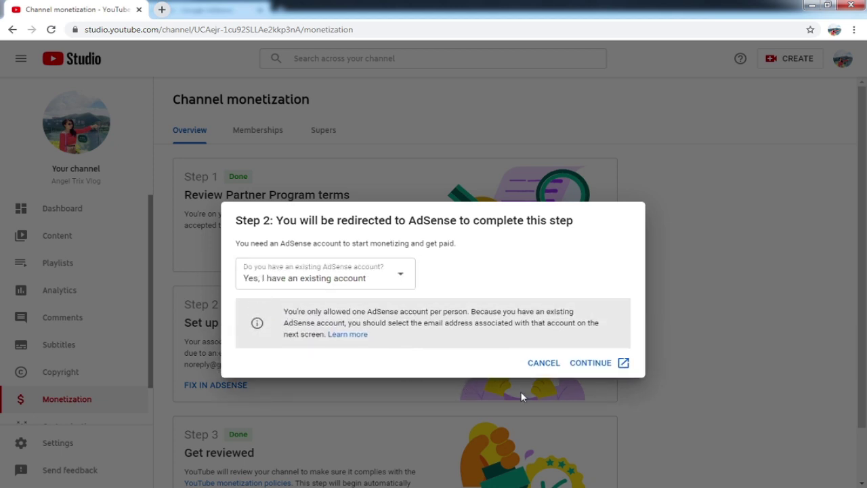
{"action": "left_click", "coordinate": [590, 364]}
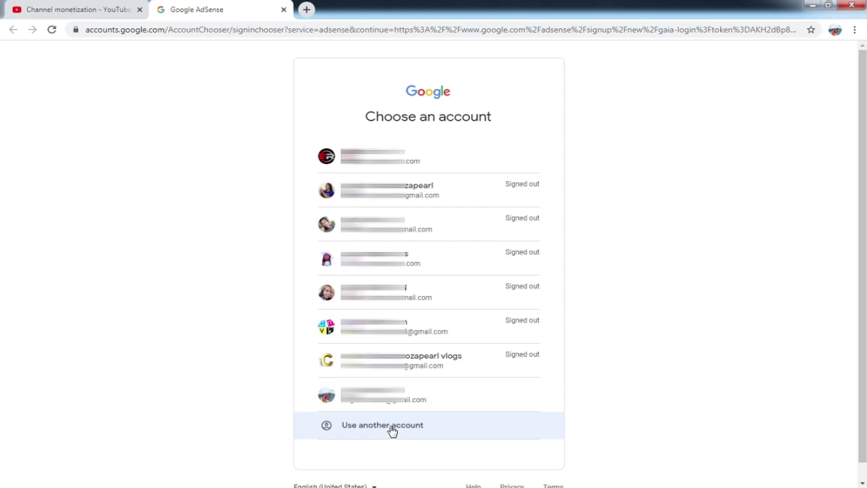
Sign in to AdSense with another Google account, entering its e-mail address and password.
{"action": "left_click", "coordinate": [392, 431]}
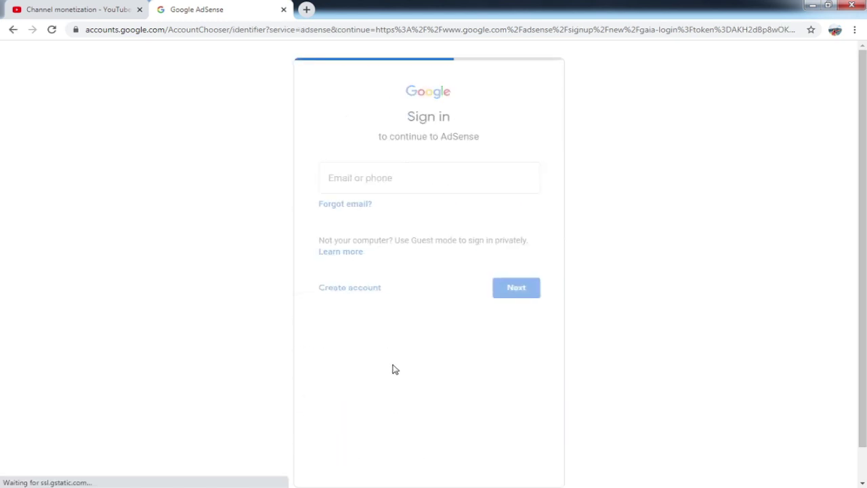
{"action": "left_click", "coordinate": [381, 245]}
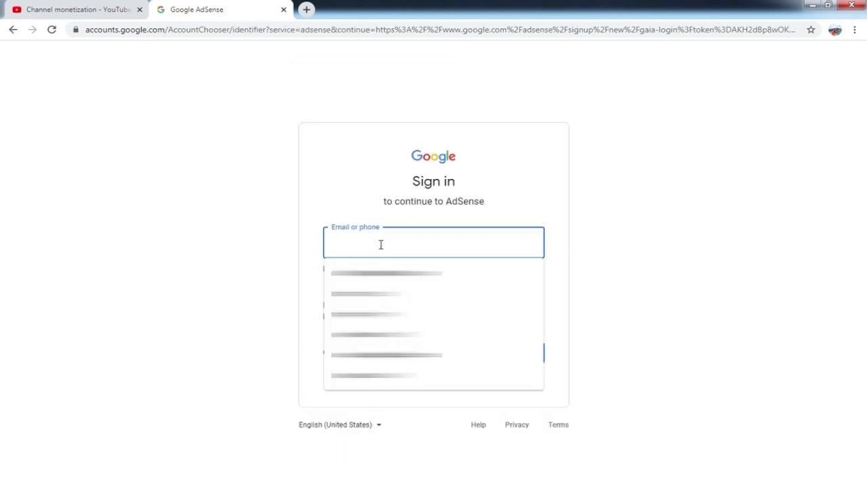
{"action": "right_click", "coordinate": [378, 246]}
{"action": "left_click", "coordinate": [393, 311]}
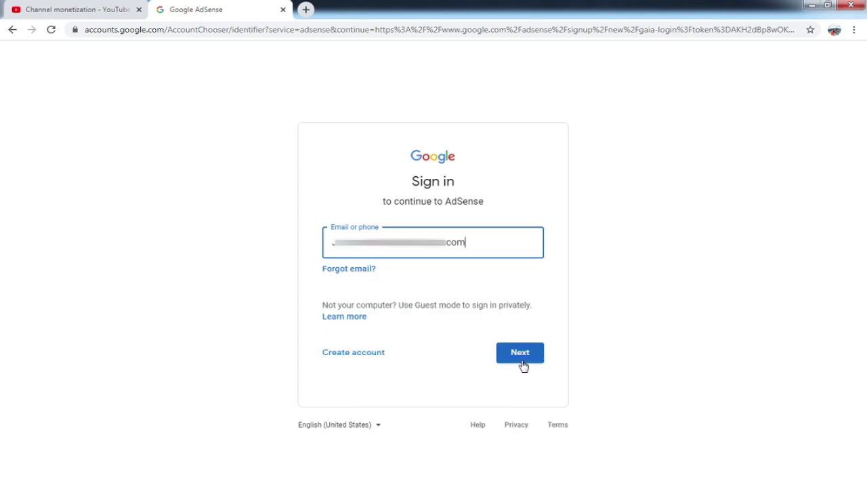
{"action": "left_click", "coordinate": [525, 359]}
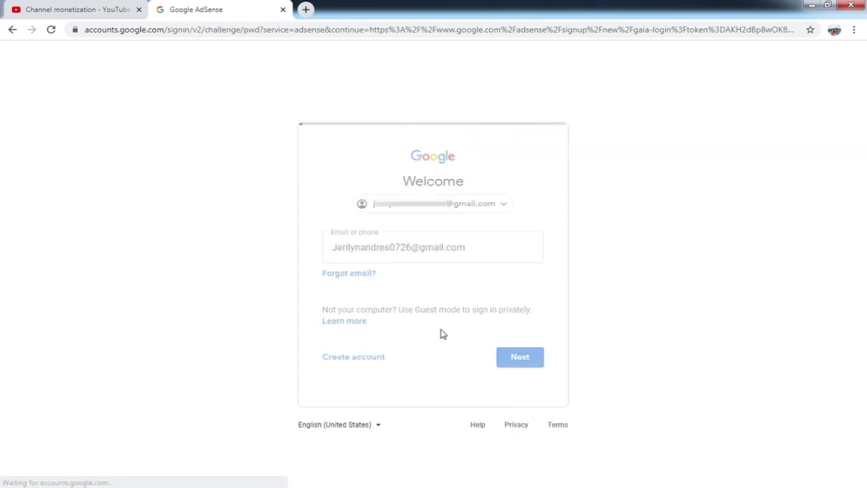
{"action": "left_click", "coordinate": [522, 325]}
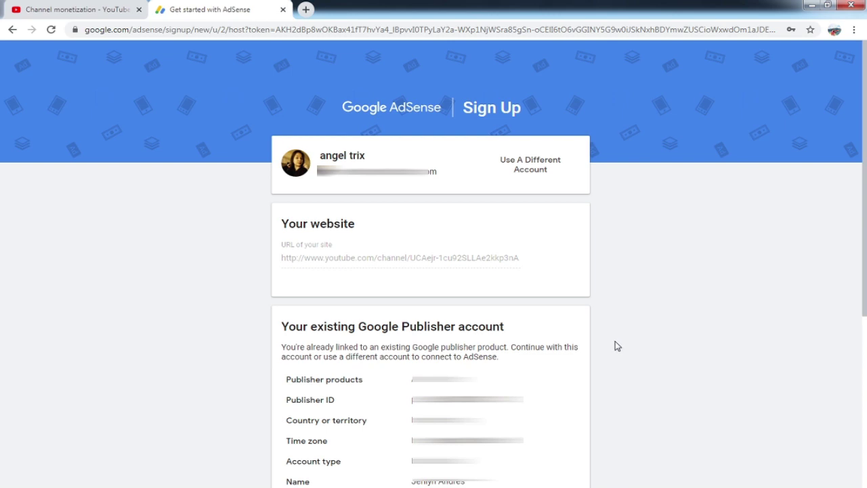
Continue the AdSense sign-up with the existing Google Publisher account and return to YouTube Studio.
{"action": "scroll", "coordinate": [616, 346], "scroll_direction": "down", "scroll_amount": 4}
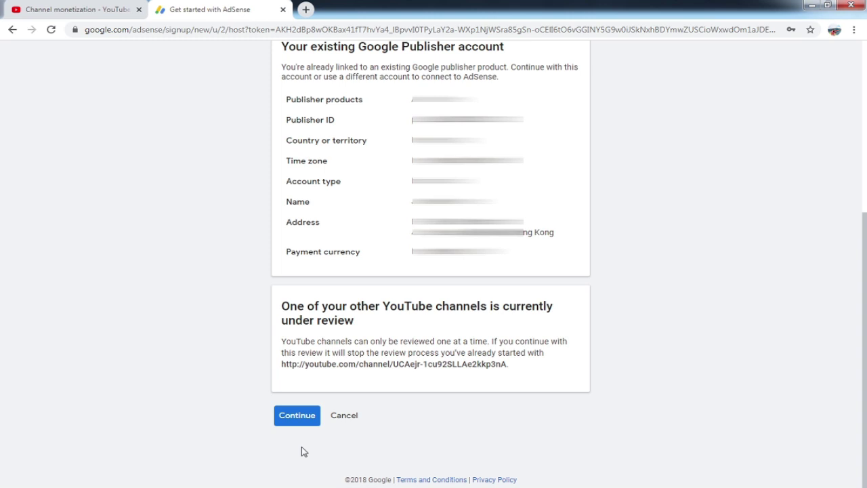
{"action": "left_click", "coordinate": [303, 416]}
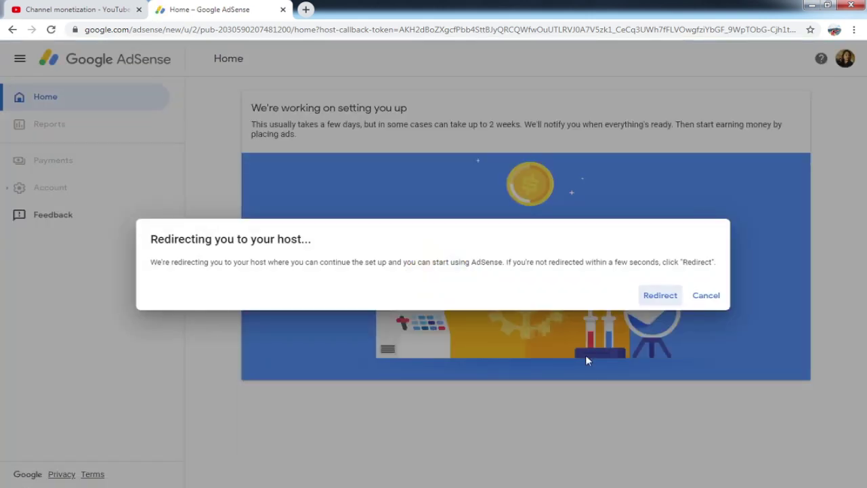
{"action": "left_click", "coordinate": [659, 296]}
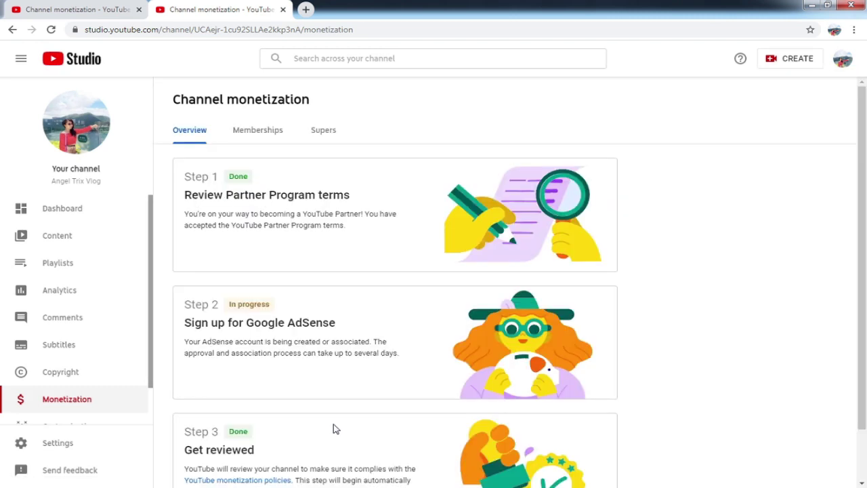
{"action": "scroll", "coordinate": [362, 403], "scroll_direction": "down", "scroll_amount": 1}
{"action": "scroll", "coordinate": [362, 316], "scroll_direction": "up", "scroll_amount": 1}
{"action": "scroll", "coordinate": [366, 359], "scroll_direction": "down", "scroll_amount": 1}
{"action": "scroll", "coordinate": [366, 359], "scroll_direction": "up", "scroll_amount": 1}
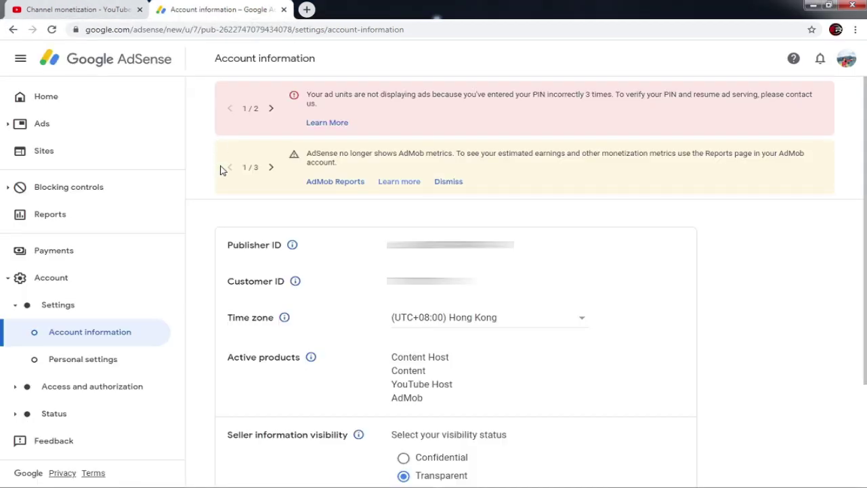
Open the AdMob account page within the old AdSense account's access and authorization settings.
{"action": "left_click", "coordinate": [102, 393]}
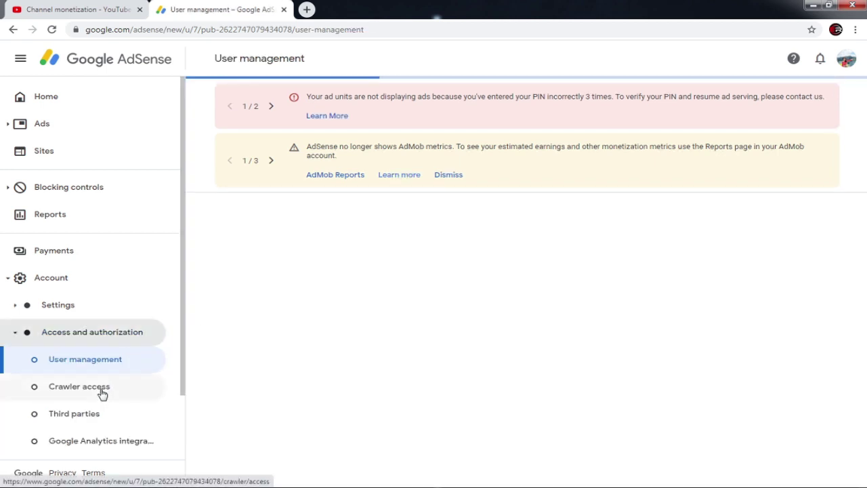
{"action": "left_click", "coordinate": [16, 335]}
{"action": "left_click", "coordinate": [27, 278]}
{"action": "left_click", "coordinate": [43, 280]}
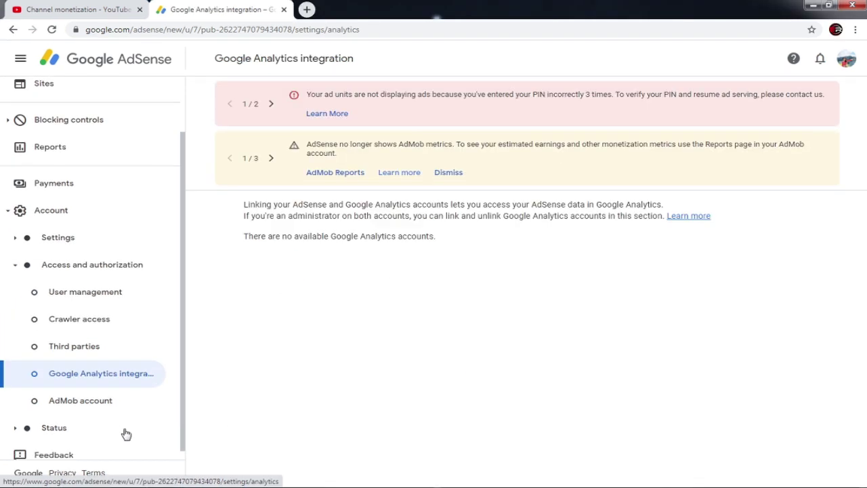
{"action": "scroll", "coordinate": [108, 407], "scroll_direction": "down", "scroll_amount": 1}
{"action": "left_click", "coordinate": [91, 392]}
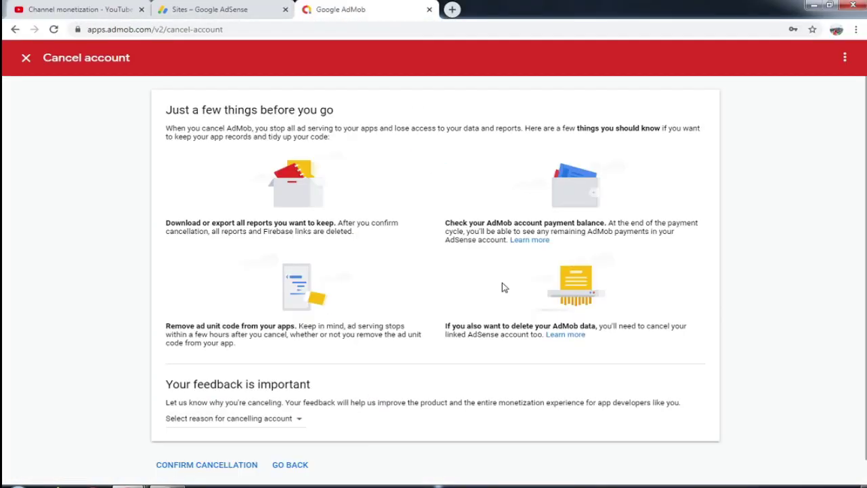
Cancel the AdMob account, giving "Other" as the reason.
{"action": "scroll", "coordinate": [279, 407], "scroll_direction": "down", "scroll_amount": 1}
{"action": "left_click", "coordinate": [280, 393]}
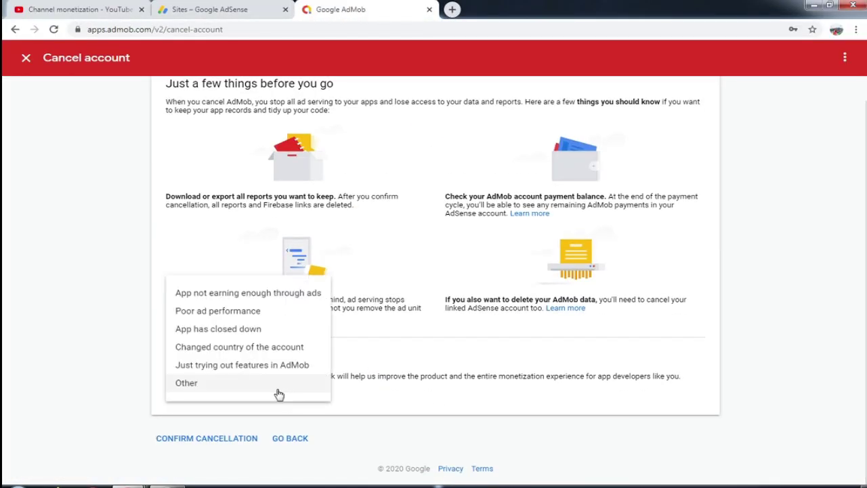
{"action": "left_click", "coordinate": [194, 384]}
{"action": "left_click", "coordinate": [200, 441]}
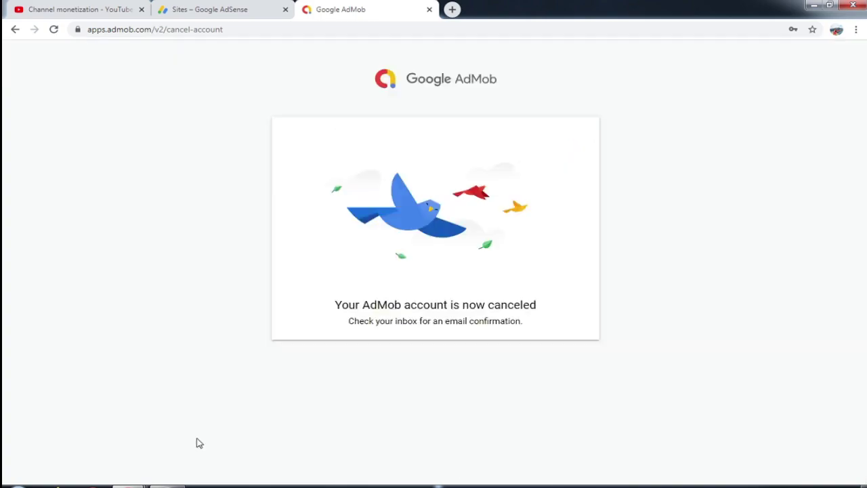
Return to AdSense and check the account information for active products and account status.
{"action": "left_click", "coordinate": [229, 9]}
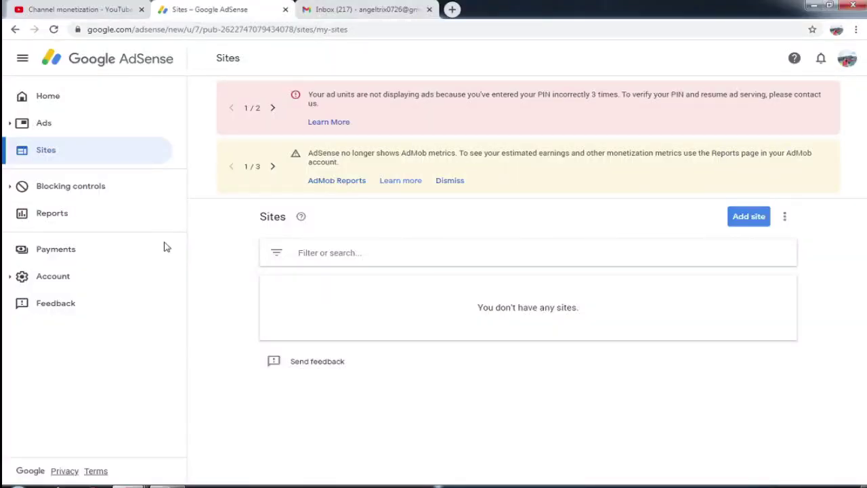
{"action": "left_click", "coordinate": [54, 277]}
{"action": "scroll", "coordinate": [653, 412], "scroll_direction": "down", "scroll_amount": 1}
{"action": "scroll", "coordinate": [652, 412], "scroll_direction": "down", "scroll_amount": 2}
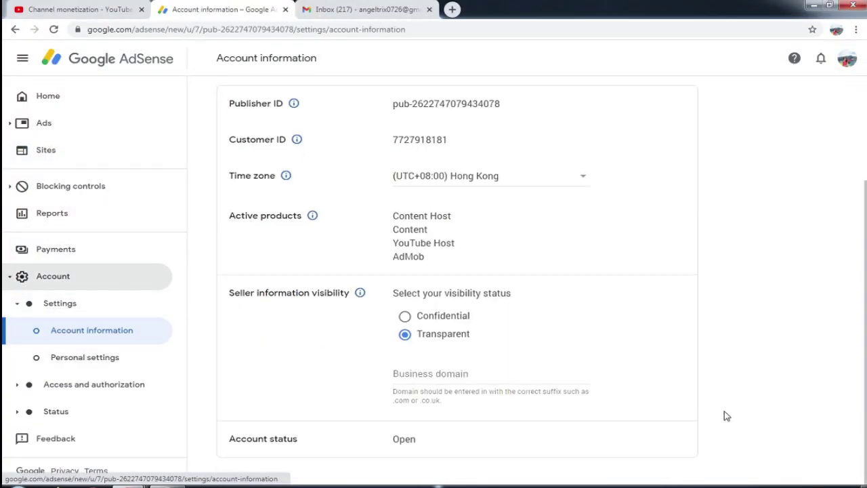
{"action": "left_click", "coordinate": [11, 278]}
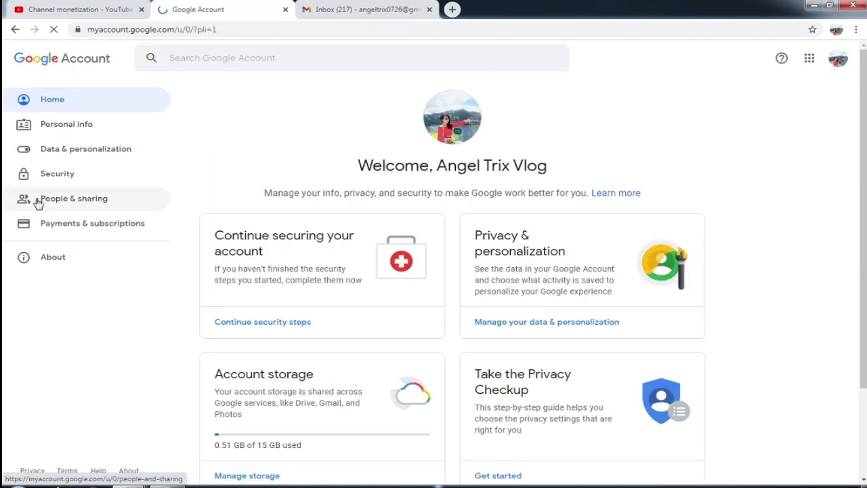
From the Google Account's payments and subscriptions, open the Google payments center settings and find the payments profile status.
{"action": "left_click", "coordinate": [80, 225]}
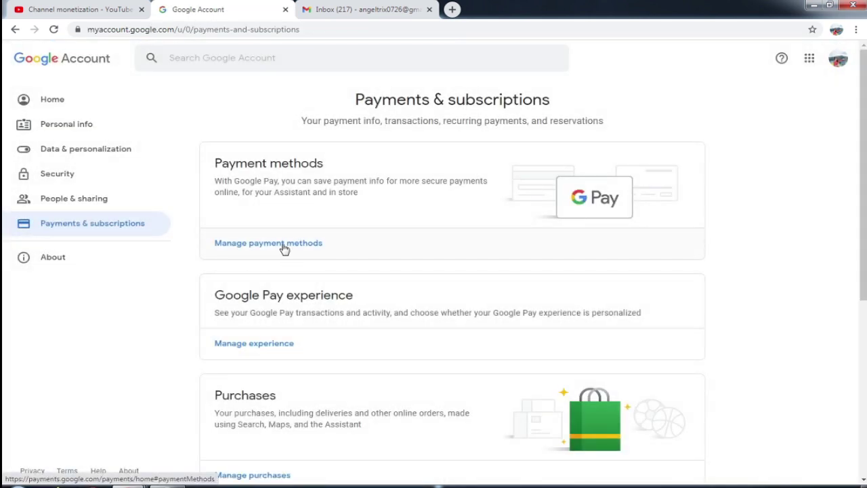
{"action": "left_click", "coordinate": [285, 245]}
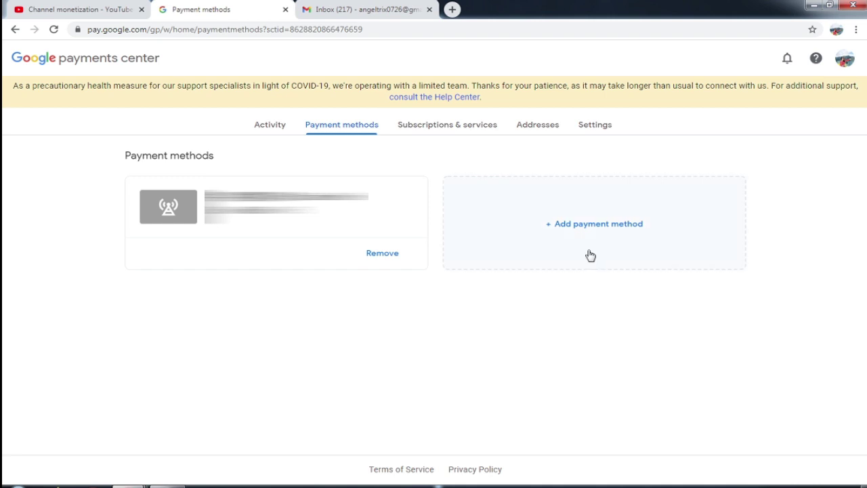
{"action": "left_click", "coordinate": [587, 131]}
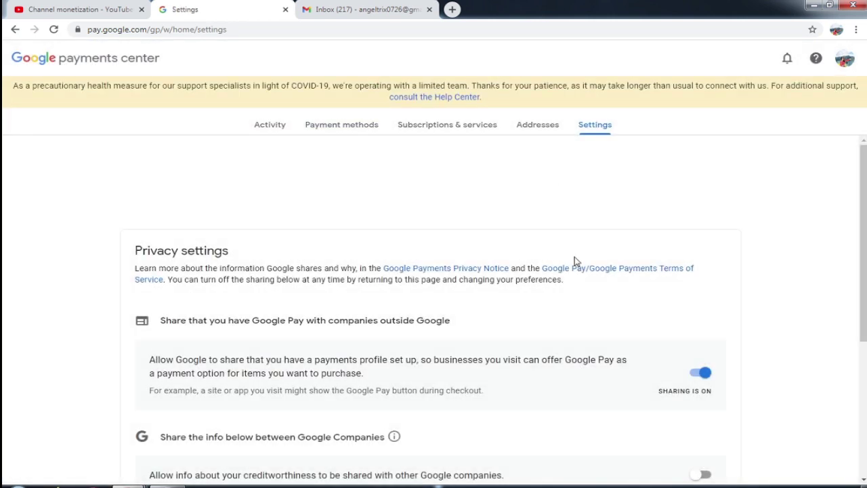
{"action": "scroll", "coordinate": [542, 260], "scroll_direction": "down", "scroll_amount": 4}
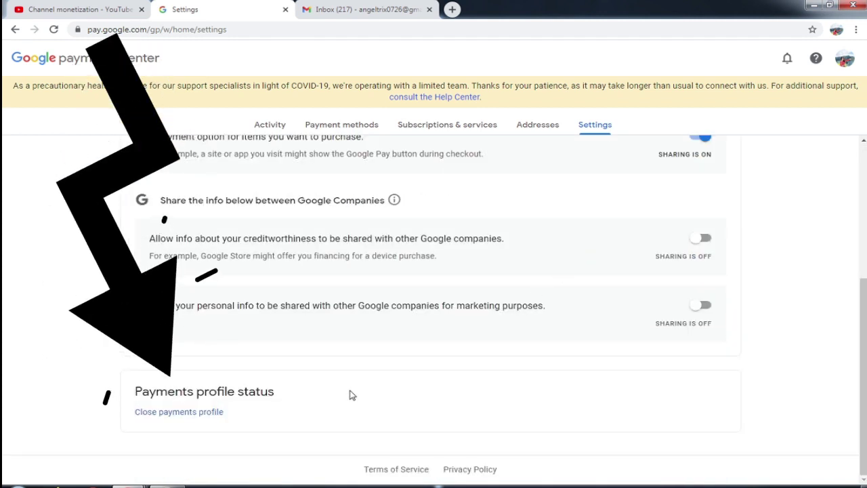
Close the Google payments profile, giving "I don't need this profile anymore" as the reason.
{"action": "left_click", "coordinate": [189, 412]}
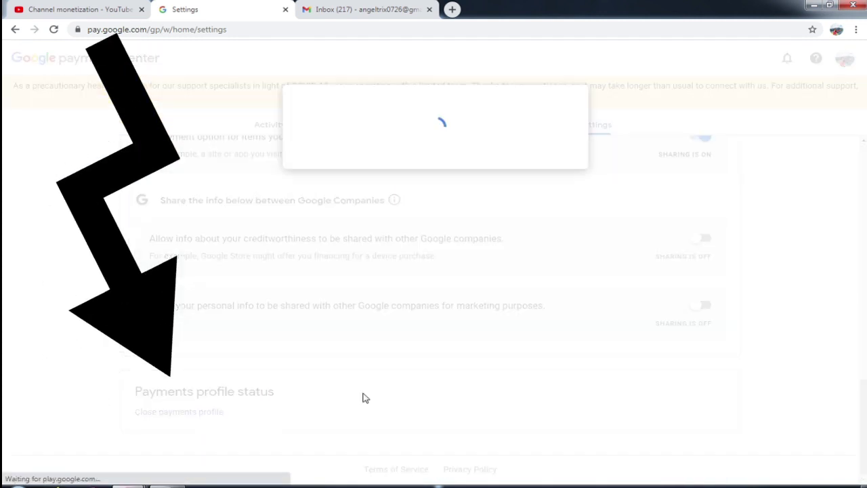
{"action": "scroll", "coordinate": [413, 343], "scroll_direction": "down", "scroll_amount": 1}
{"action": "left_click", "coordinate": [404, 369]}
{"action": "scroll", "coordinate": [402, 400], "scroll_direction": "down", "scroll_amount": 2}
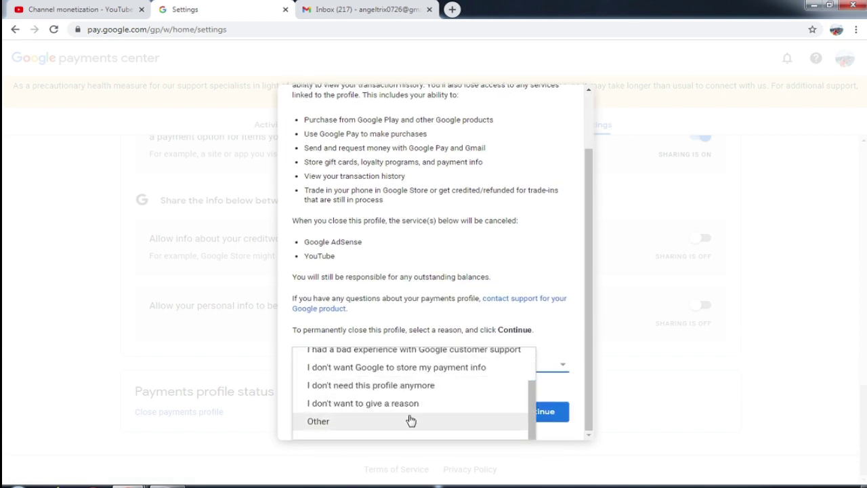
{"action": "left_click", "coordinate": [393, 386]}
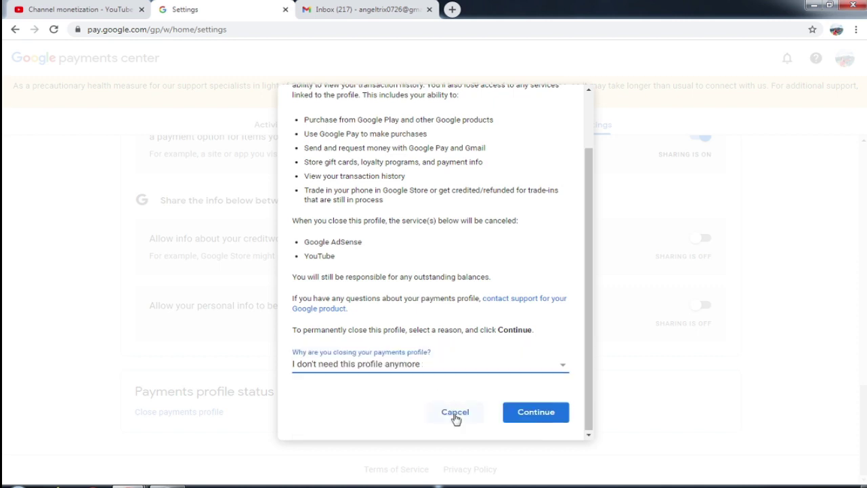
{"action": "left_click", "coordinate": [541, 419]}
{"action": "left_click", "coordinate": [499, 270]}
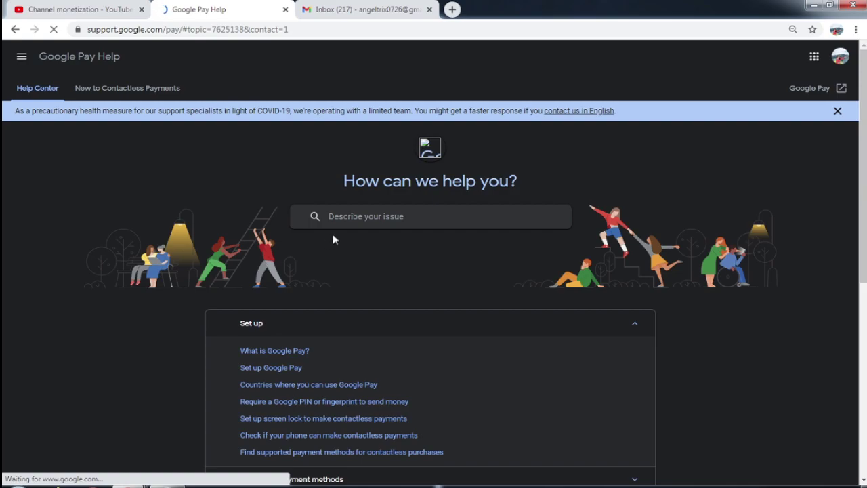
Leave the help page and read the Gmail messages about the closed payments profile and the canceled AdSense account.
{"action": "key", "text": "ctrl+w"}
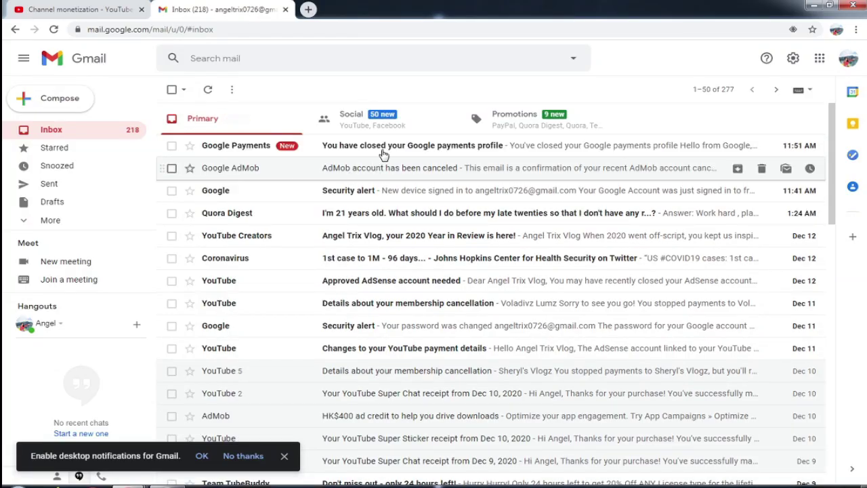
{"action": "left_click", "coordinate": [387, 147]}
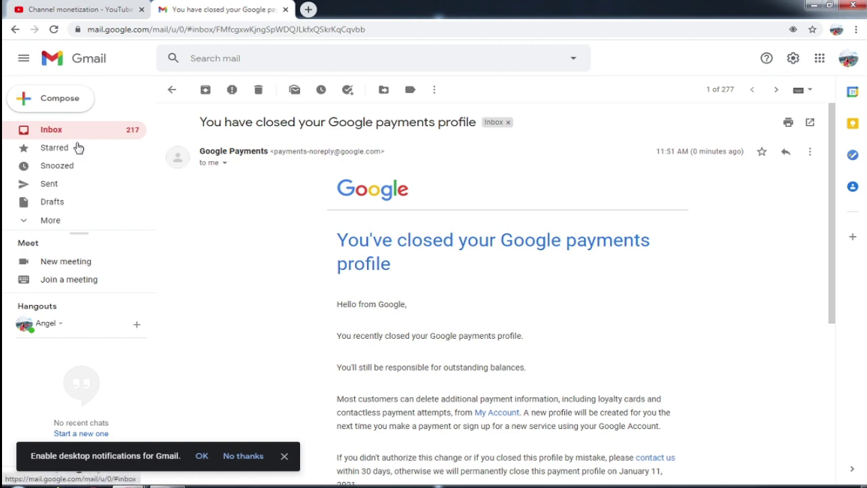
{"action": "left_click", "coordinate": [73, 138]}
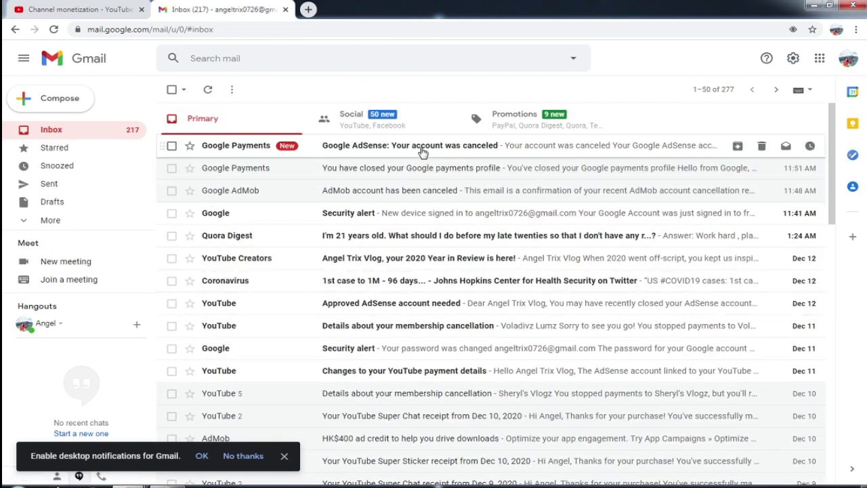
{"action": "left_click", "coordinate": [422, 151]}
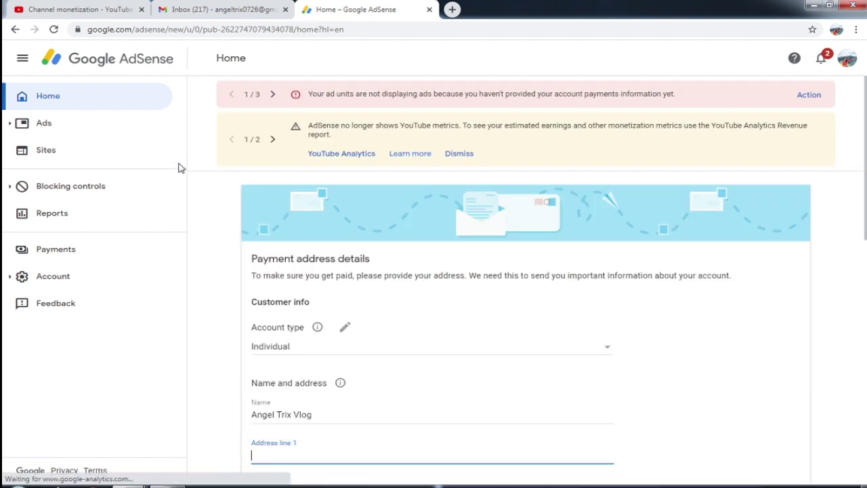
Request closure of the AdSense account from its account information, choosing "Other" as the reason and accepting the terms and conditions.
{"action": "left_click", "coordinate": [42, 275]}
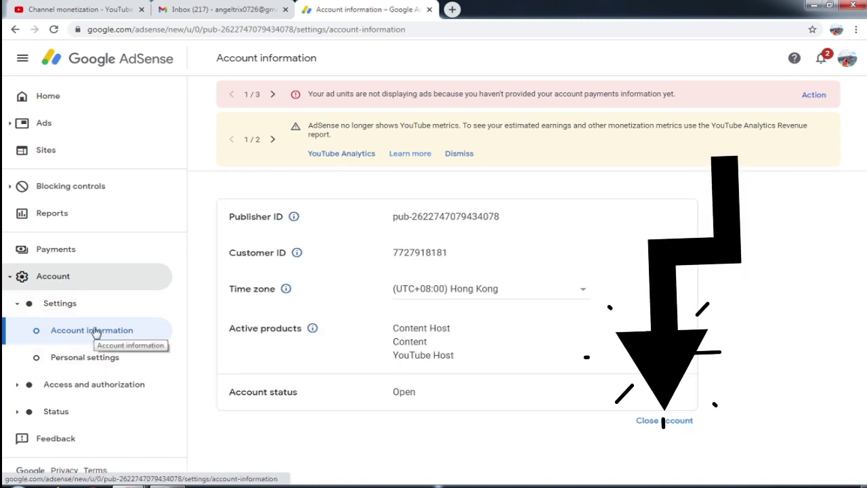
{"action": "left_click", "coordinate": [662, 420]}
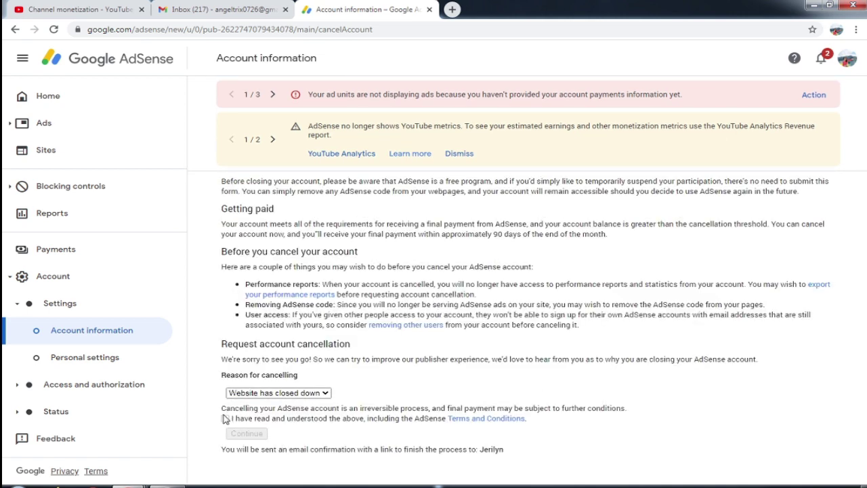
{"action": "left_click", "coordinate": [256, 394]}
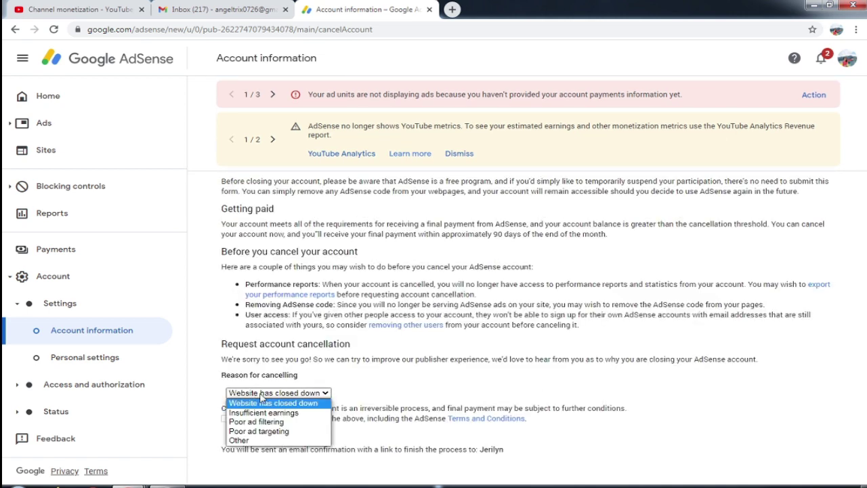
{"action": "left_click", "coordinate": [253, 440]}
{"action": "left_click", "coordinate": [226, 419]}
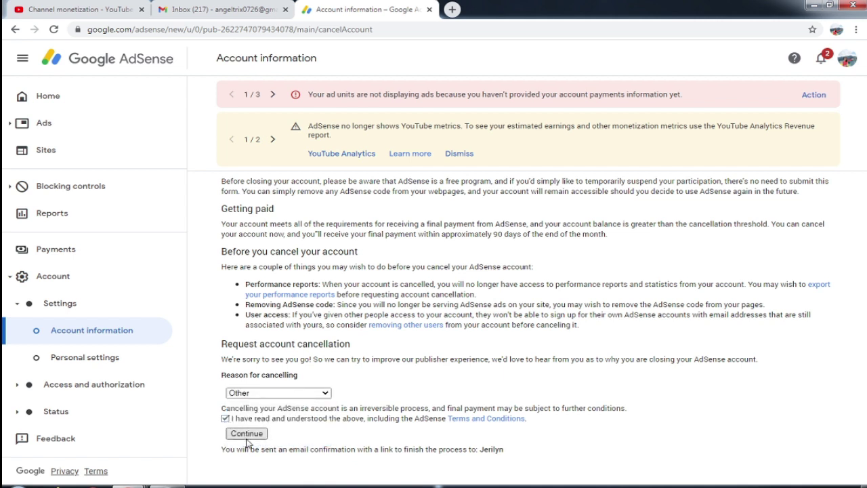
{"action": "left_click", "coordinate": [246, 435]}
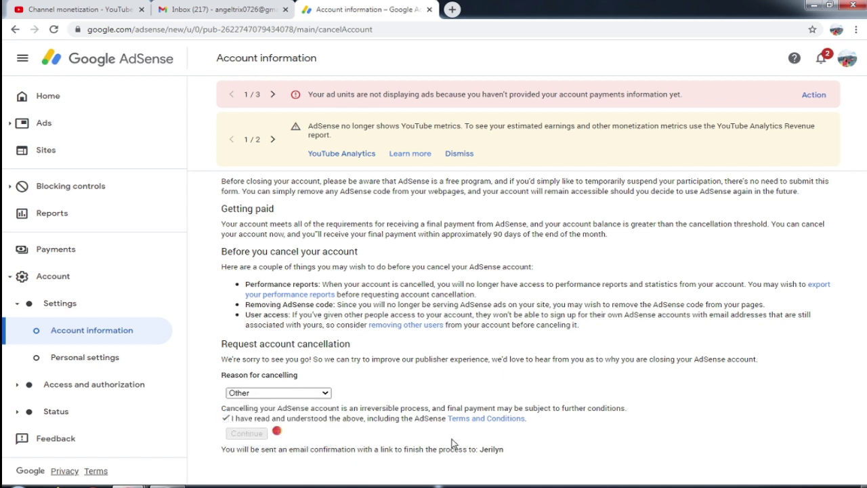
Refresh the Gmail inbox and follow the confirmation link in the "AdSense account cancellation request" email.
{"action": "left_click", "coordinate": [224, 9]}
{"action": "left_click", "coordinate": [58, 132]}
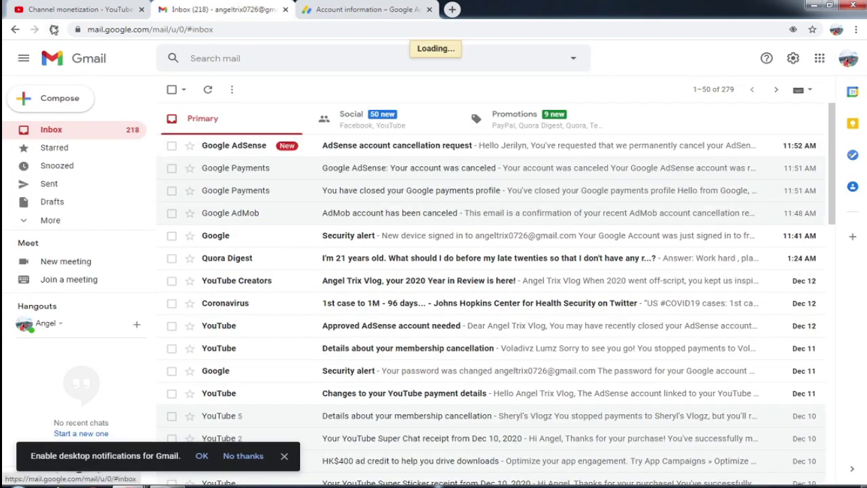
{"action": "left_click", "coordinate": [54, 30]}
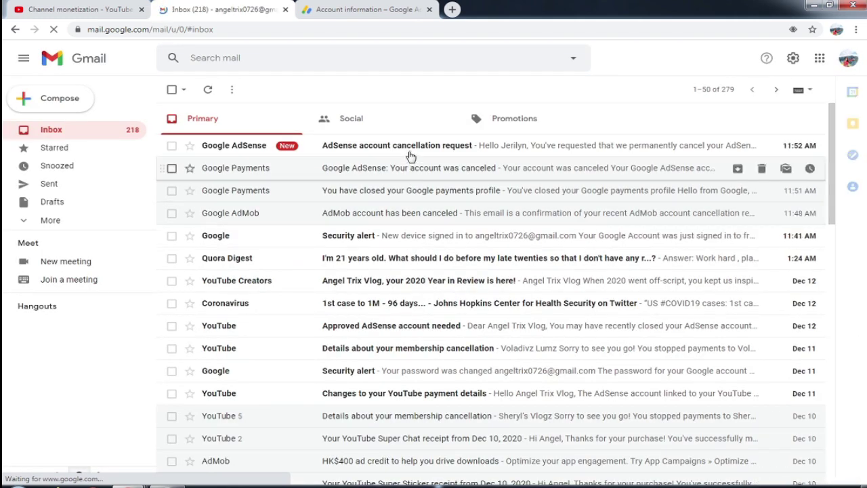
{"action": "left_click", "coordinate": [409, 149]}
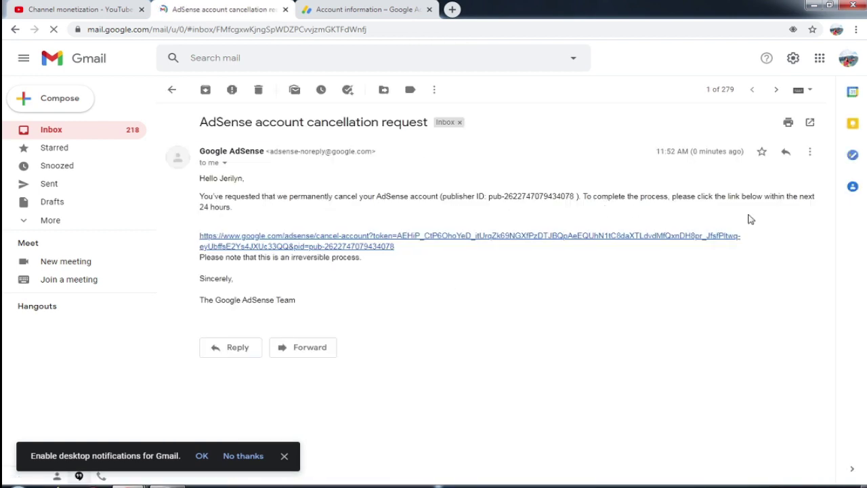
{"action": "left_click", "coordinate": [331, 240]}
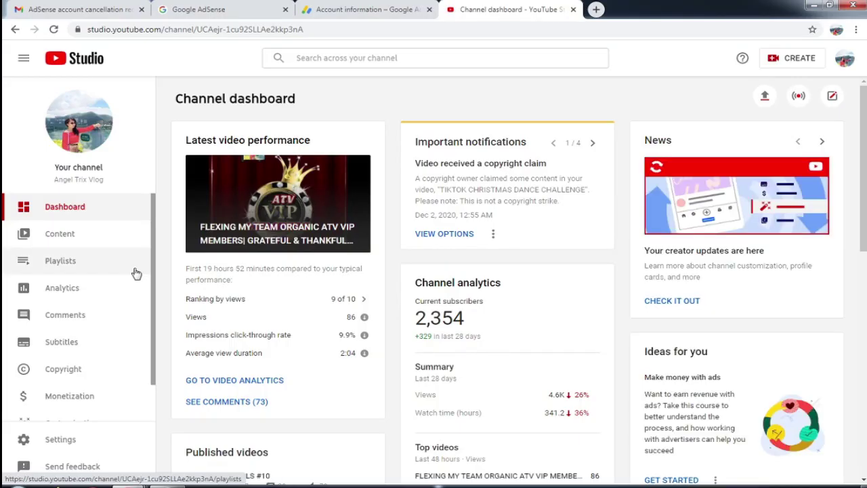
Check the channel's monetization steps in YouTube Studio, including Google AdSense sign-up, and return to the cancellation email.
{"action": "scroll", "coordinate": [73, 349], "scroll_direction": "down", "scroll_amount": 1}
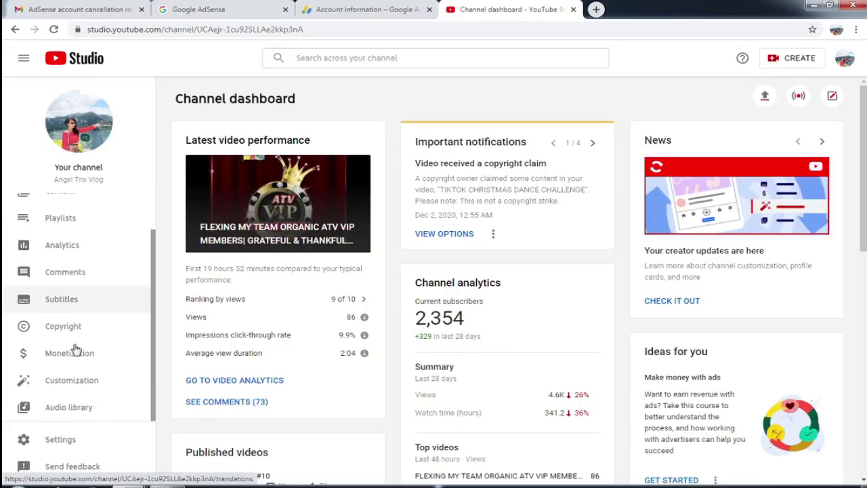
{"action": "left_click", "coordinate": [71, 355]}
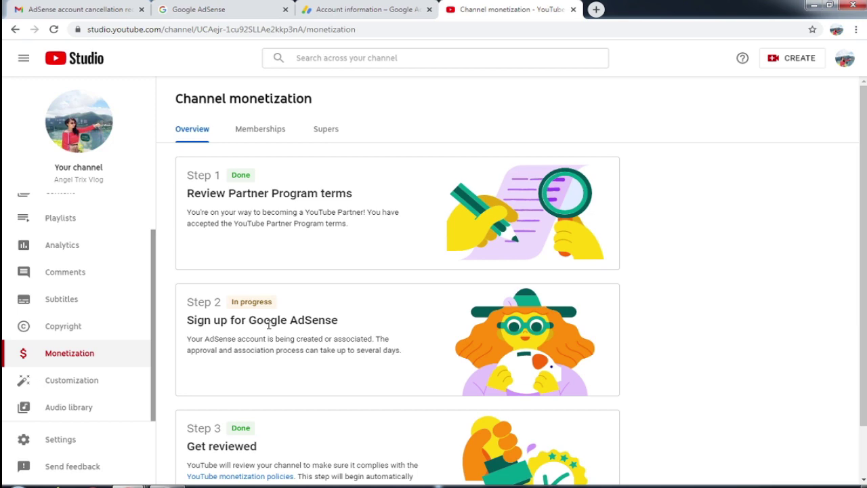
{"action": "scroll", "coordinate": [326, 364], "scroll_direction": "down", "scroll_amount": 2}
{"action": "scroll", "coordinate": [324, 364], "scroll_direction": "up", "scroll_amount": 2}
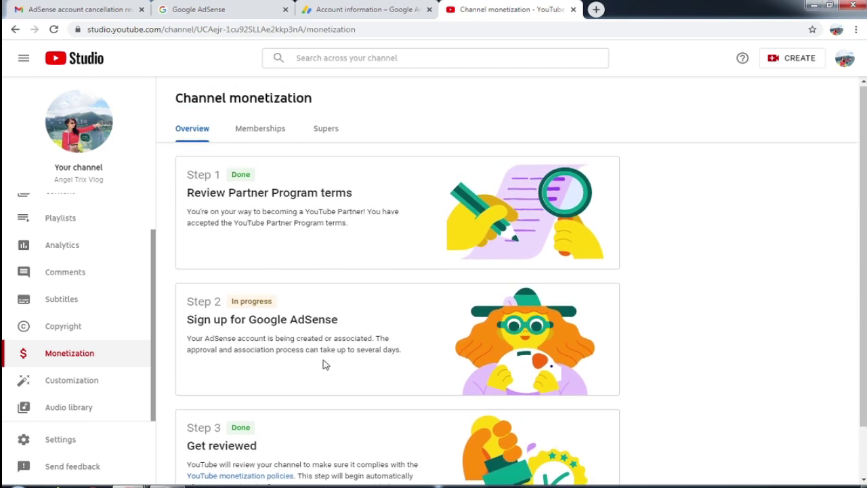
{"action": "left_click", "coordinate": [106, 8]}
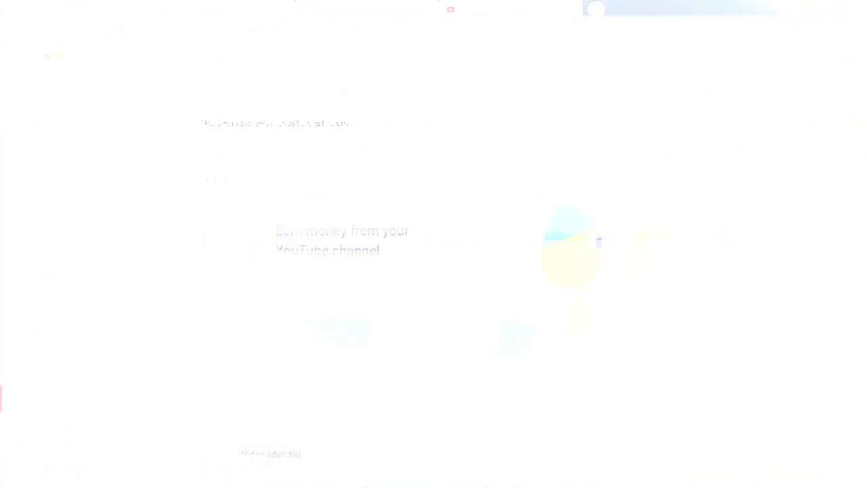